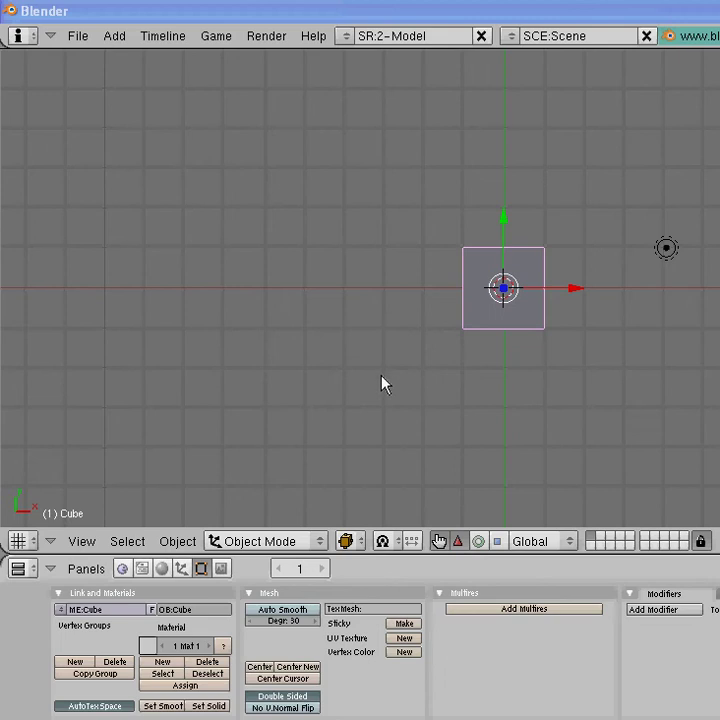
Step: Scale the default cube up so it spans two grid units
{"action": "key", "text": "alt+s"}
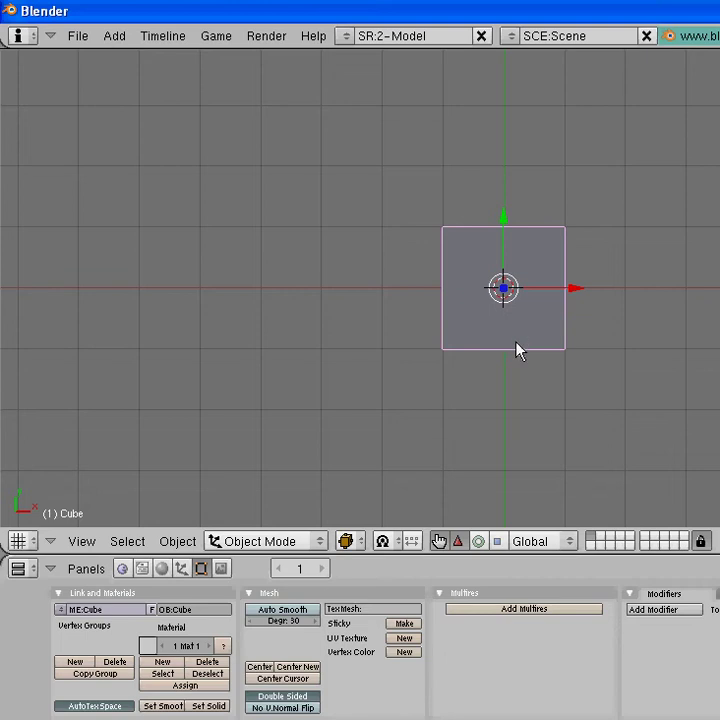
Step: Scale the cube by about 2.78 and switch the viewport shading to Wireframe
{"action": "key", "text": "s"}
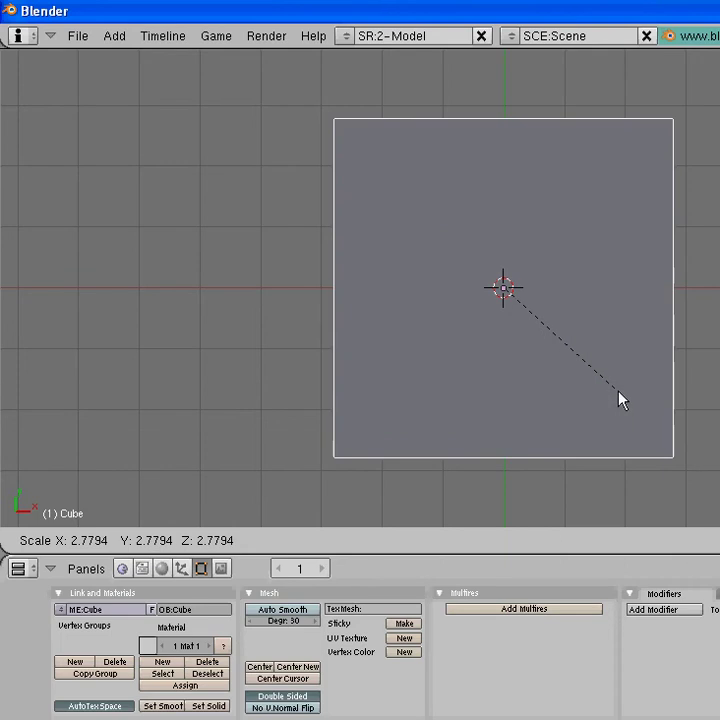
{"action": "left_click", "coordinate": [619, 400]}
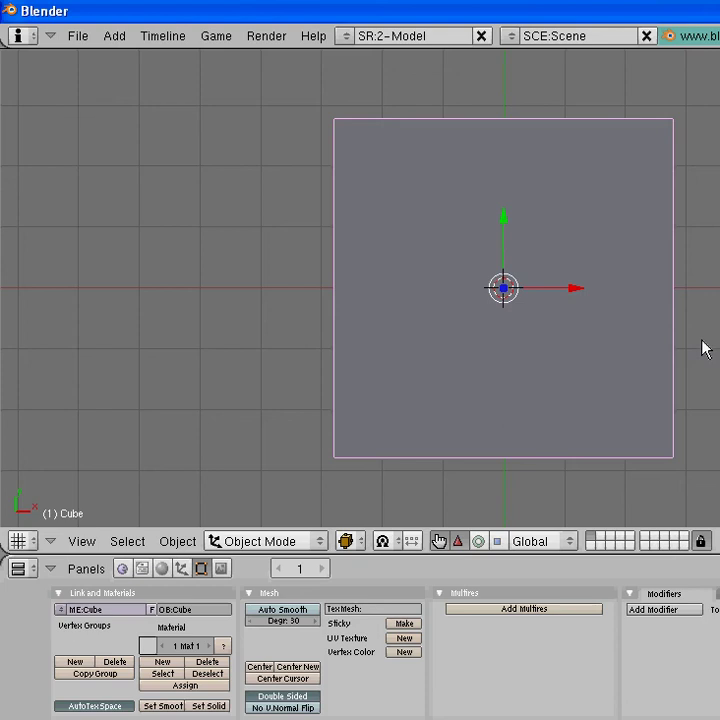
{"action": "left_click", "coordinate": [362, 549]}
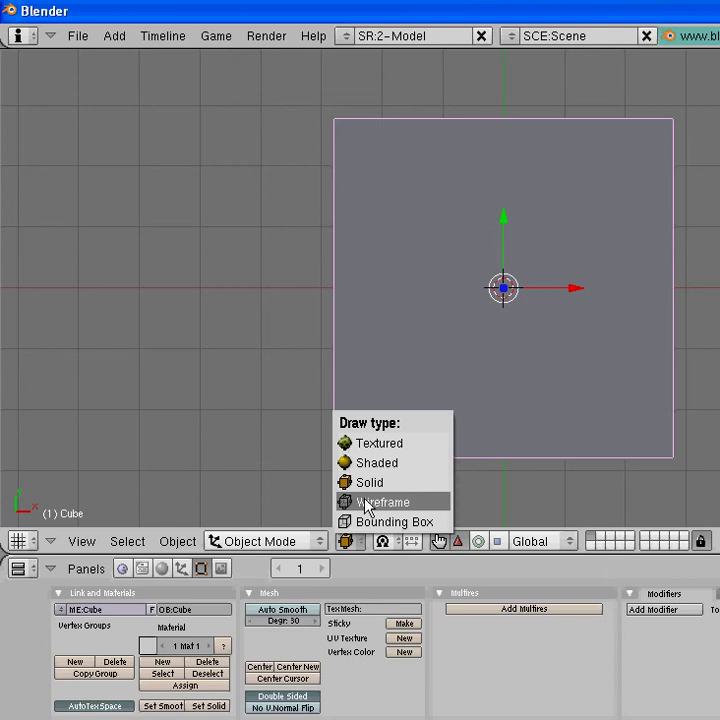
{"action": "left_click", "coordinate": [367, 505]}
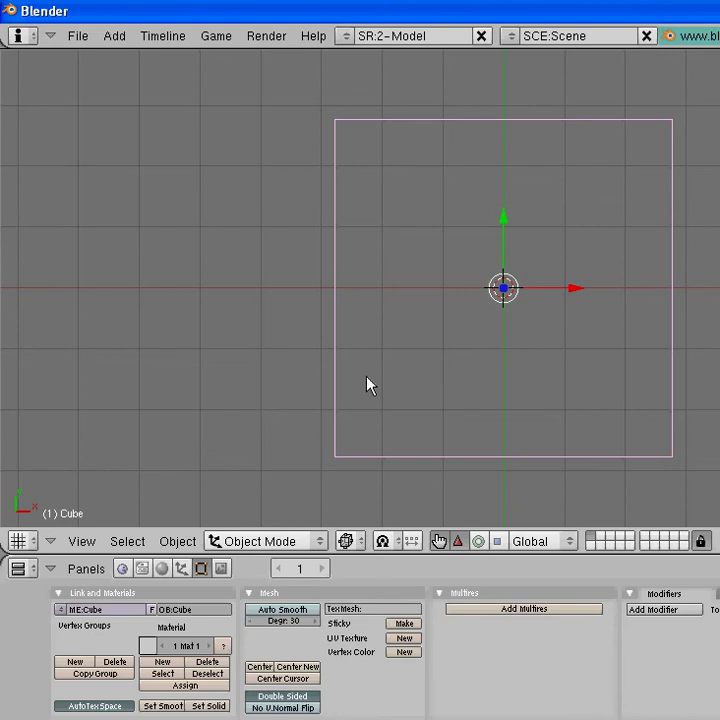
Step: Add a UV sphere with 32 segments, 32 rings and radius 1.00 at the origin
{"action": "key", "text": "space"}
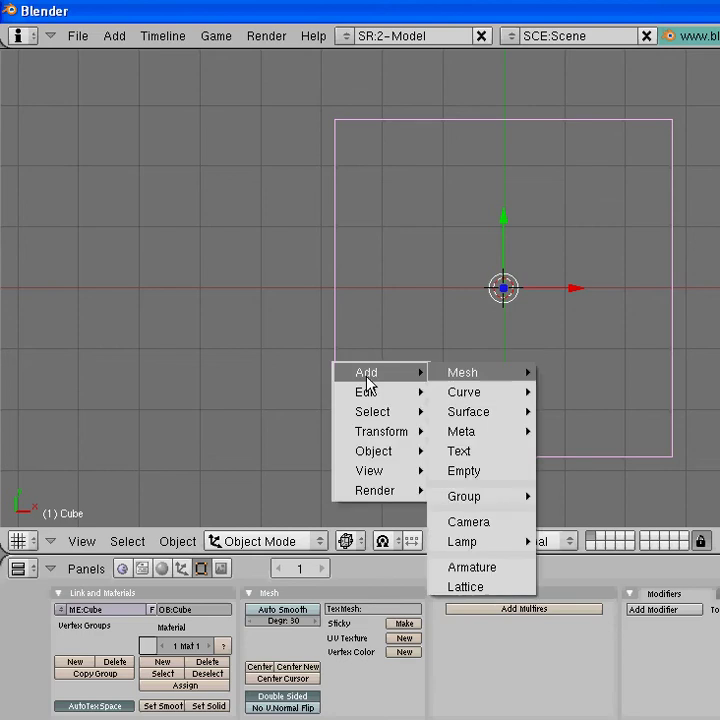
{"action": "mouse_move", "coordinate": [447, 372]}
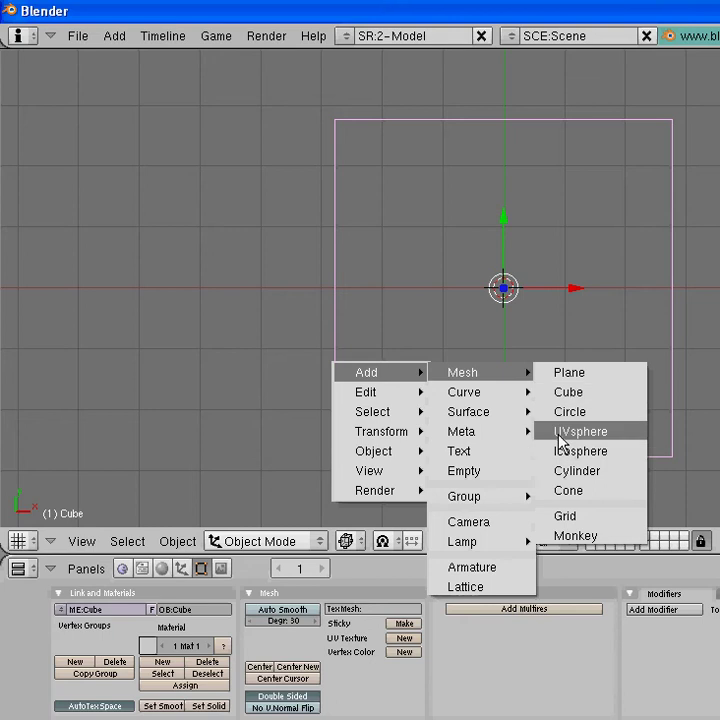
{"action": "left_click", "coordinate": [562, 434]}
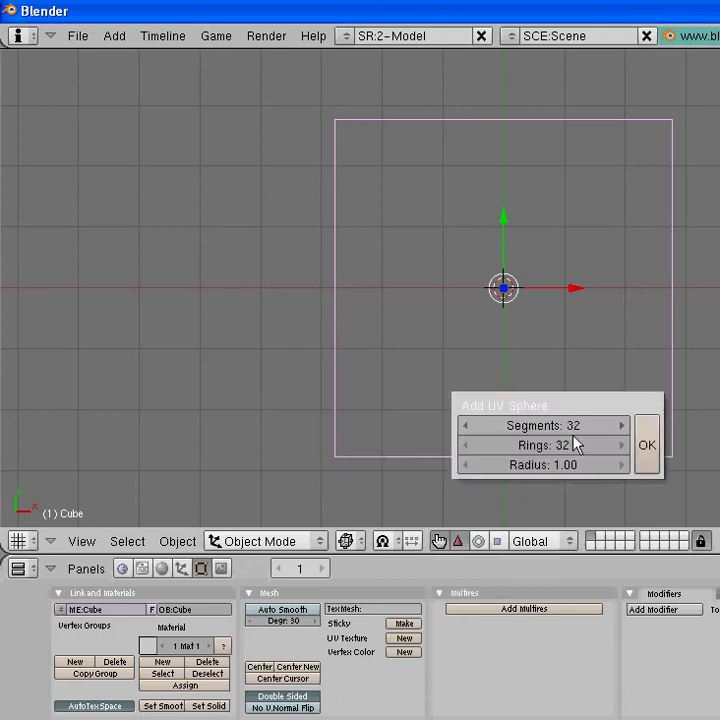
{"action": "left_click", "coordinate": [643, 450]}
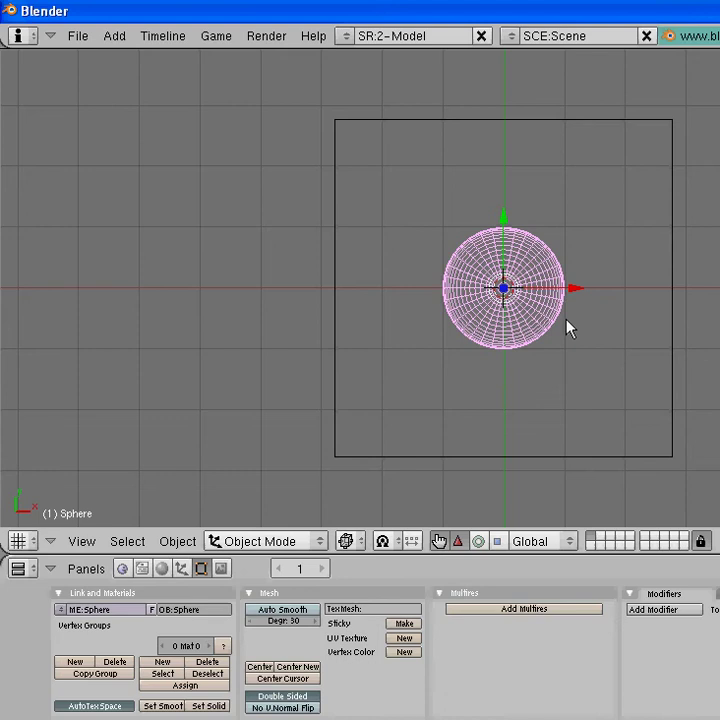
Step: Enable Fluid physics on the sphere with its type set to Fluid
{"action": "right_click", "coordinate": [487, 360]}
{"action": "right_click", "coordinate": [503, 334]}
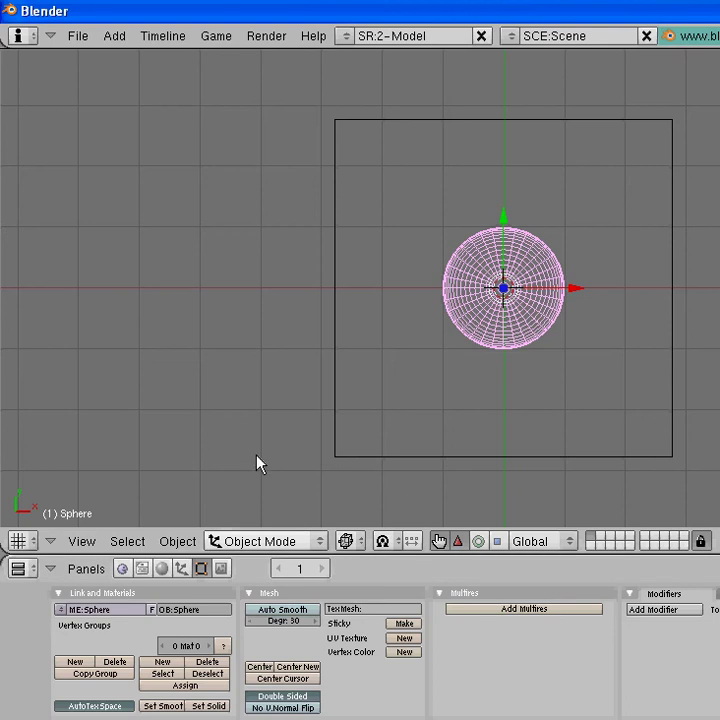
{"action": "left_click", "coordinate": [181, 568]}
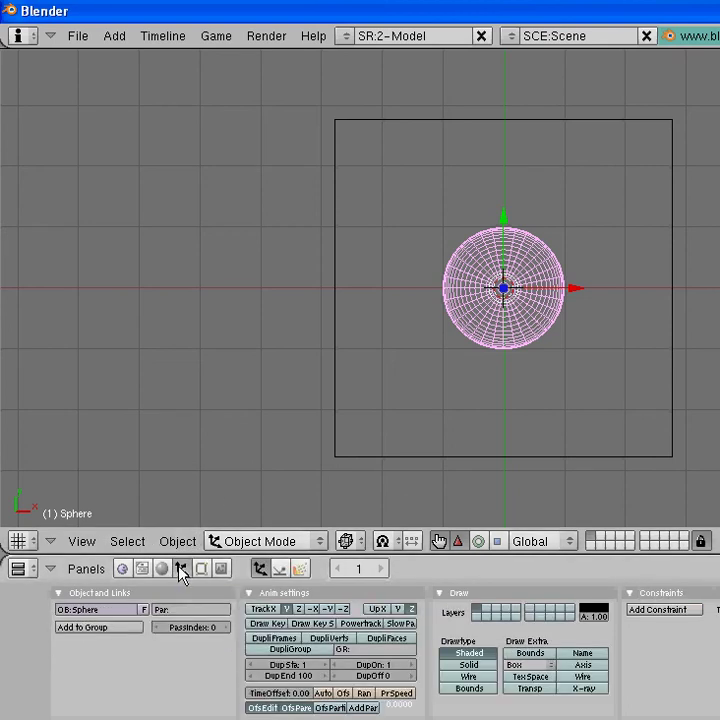
{"action": "left_click", "coordinate": [278, 568]}
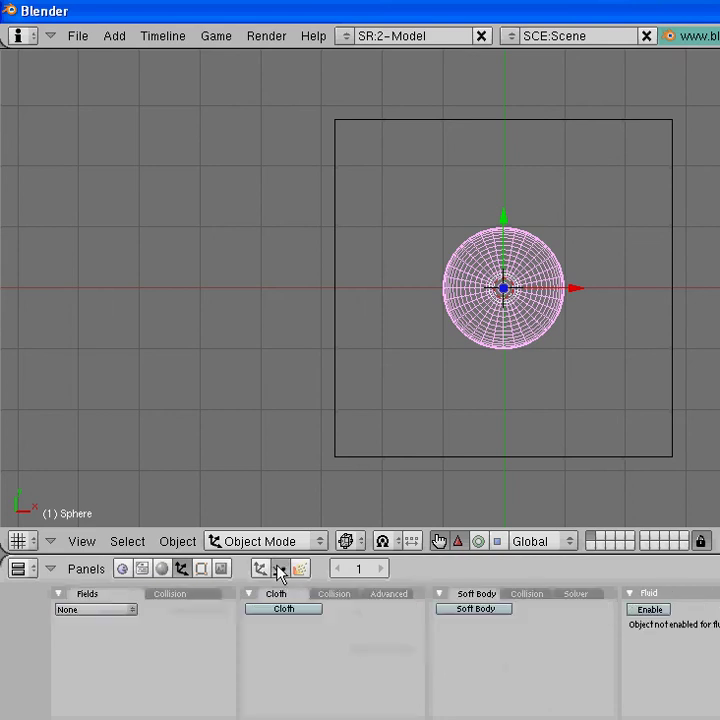
{"action": "left_click", "coordinate": [640, 613]}
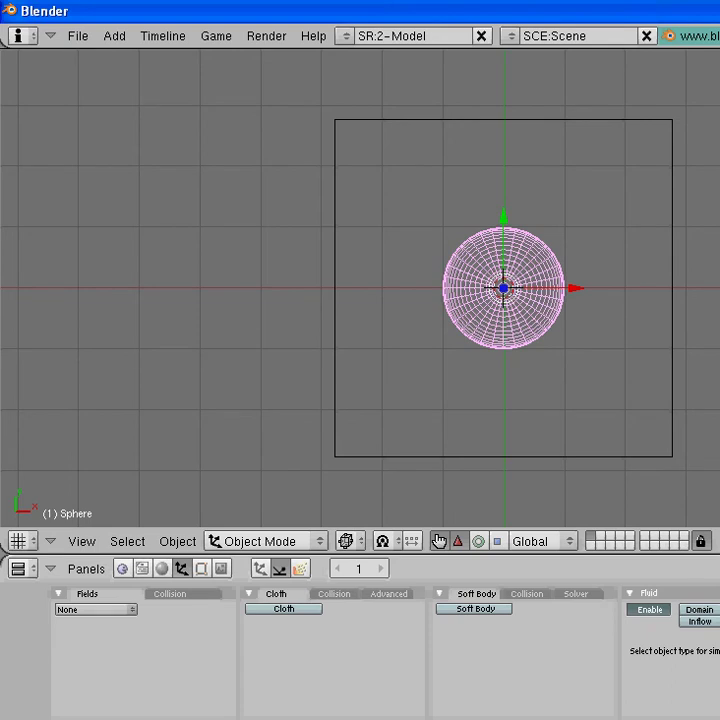
{"action": "left_click", "coordinate": [716, 609]}
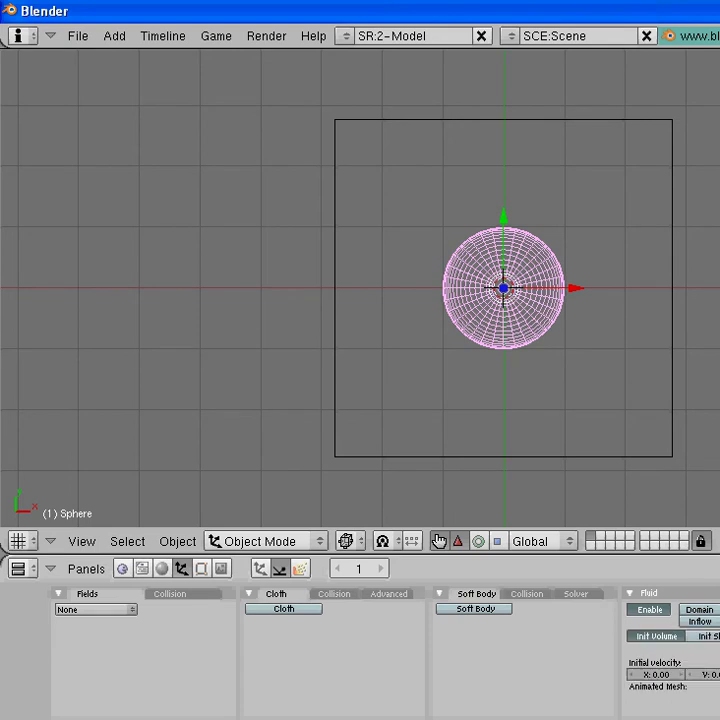
Step: Enable fluid simulation on the large cube as the Domain, resolution 50
{"action": "right_click", "coordinate": [657, 459]}
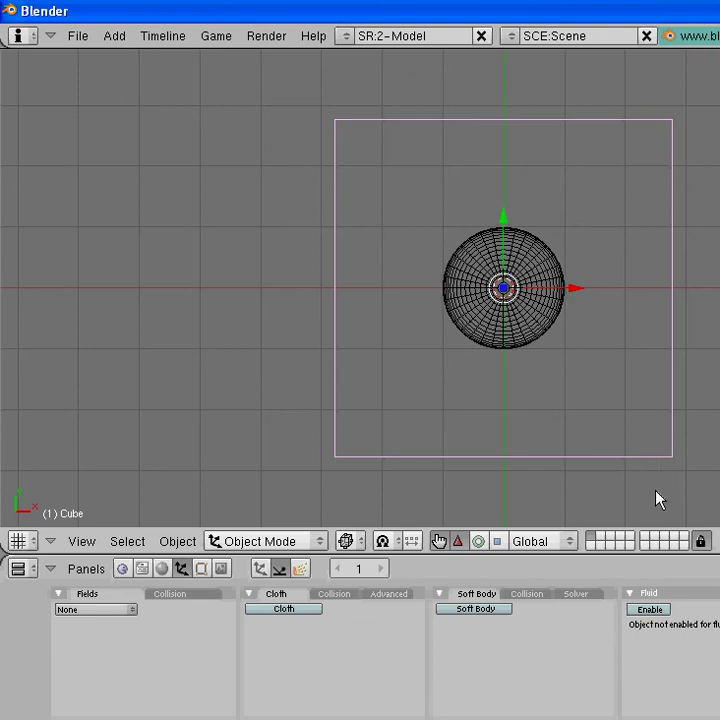
{"action": "left_click", "coordinate": [647, 610]}
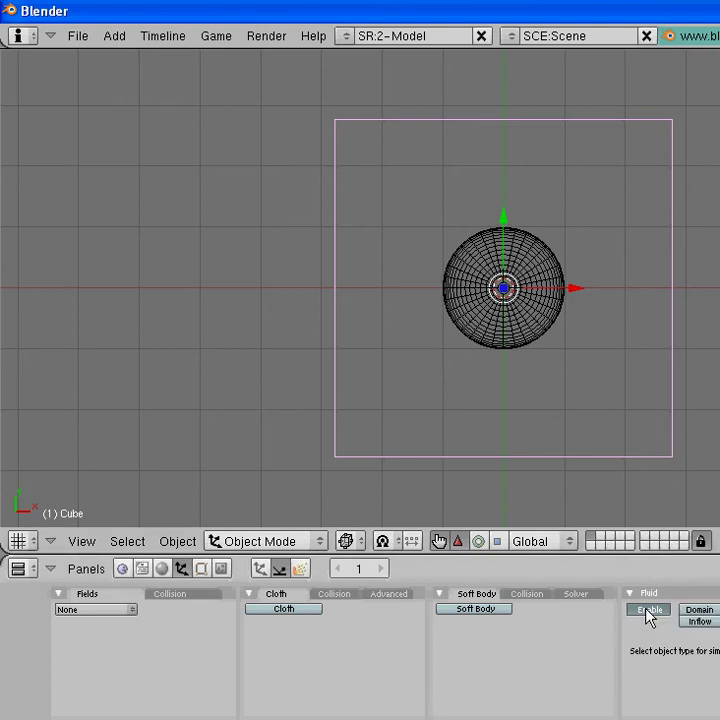
{"action": "left_click", "coordinate": [696, 610]}
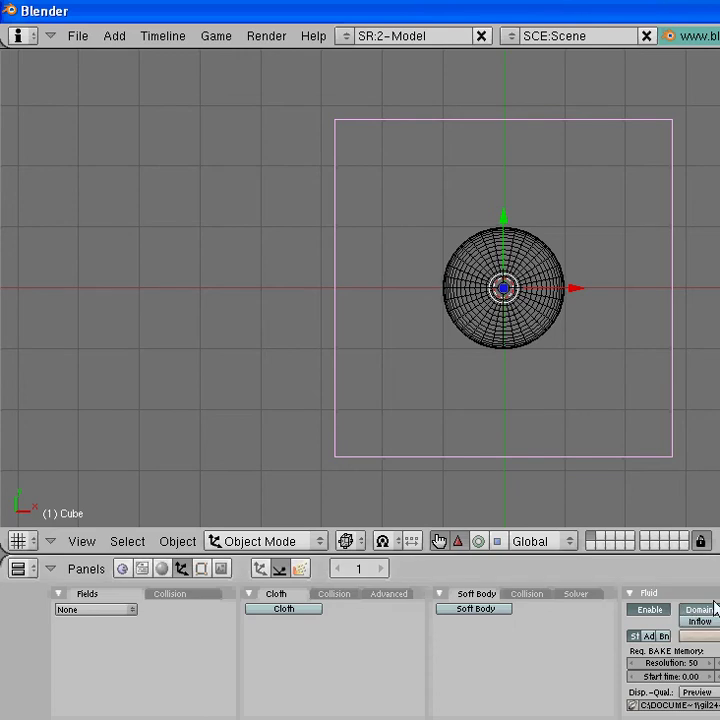
Step: Bake the fluid simulation from the domain's Fluid panel
{"action": "left_click", "coordinate": [710, 640]}
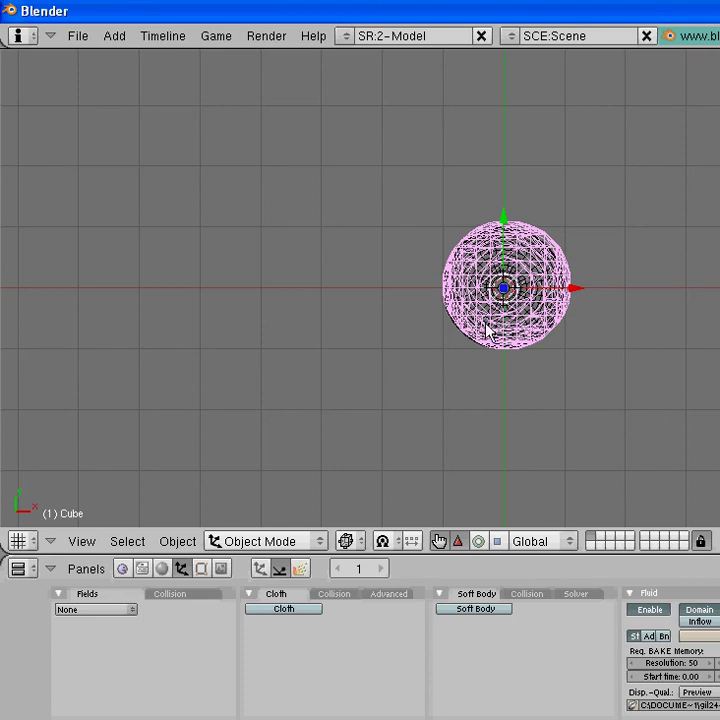
Step: Reselect the domain cube and play the baked animation with Alt+A
{"action": "scroll", "coordinate": [408, 399], "scroll_direction": "up", "scroll_amount": 3}
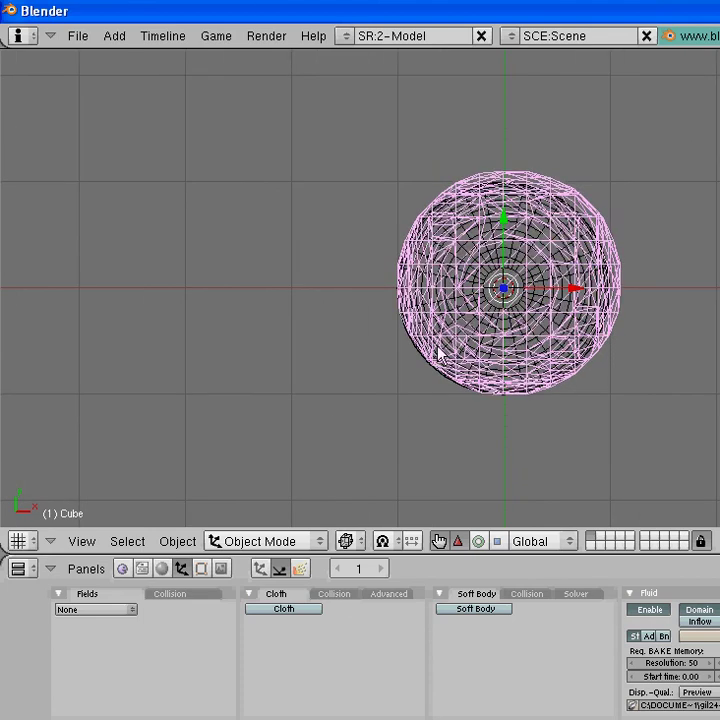
{"action": "right_click", "coordinate": [458, 340]}
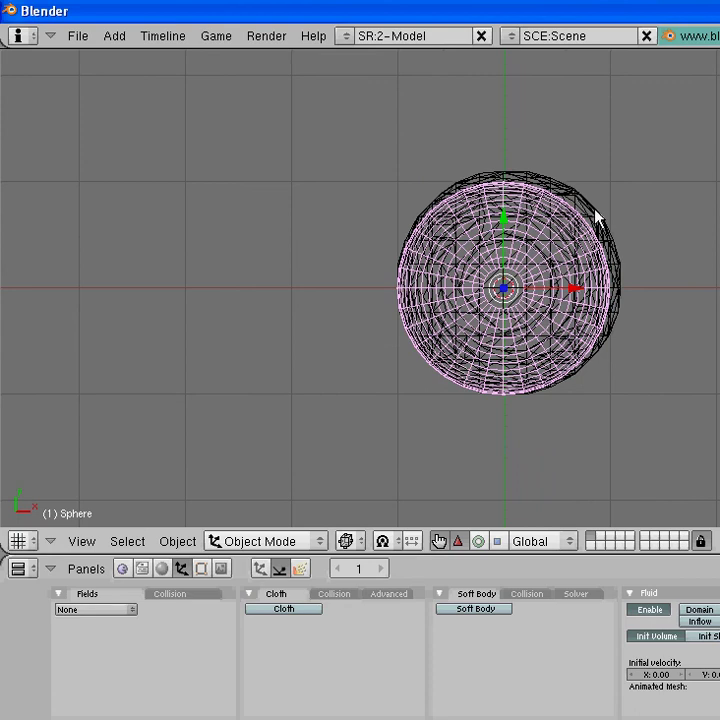
{"action": "right_click", "coordinate": [600, 220]}
{"action": "right_click", "coordinate": [465, 318]}
{"action": "key", "text": "g"}
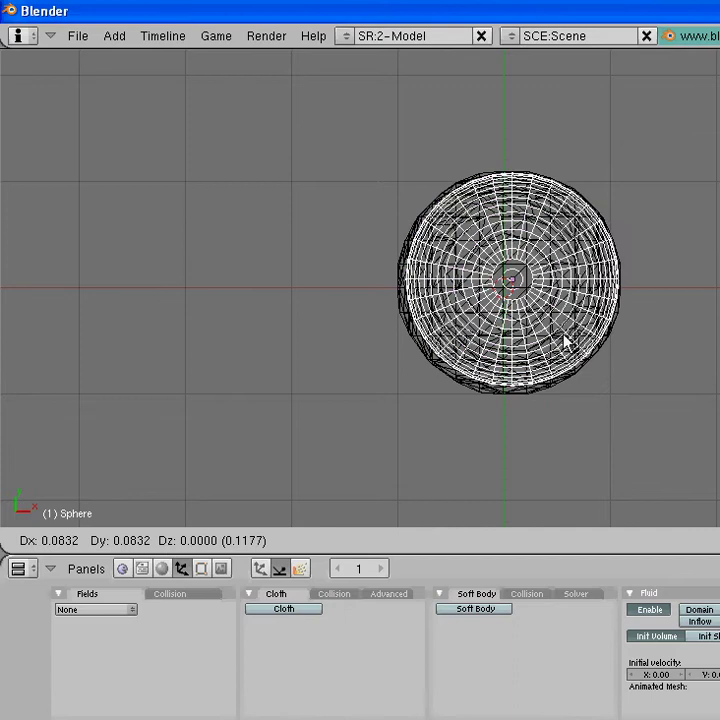
{"action": "key", "text": "Escape"}
{"action": "right_click", "coordinate": [485, 405]}
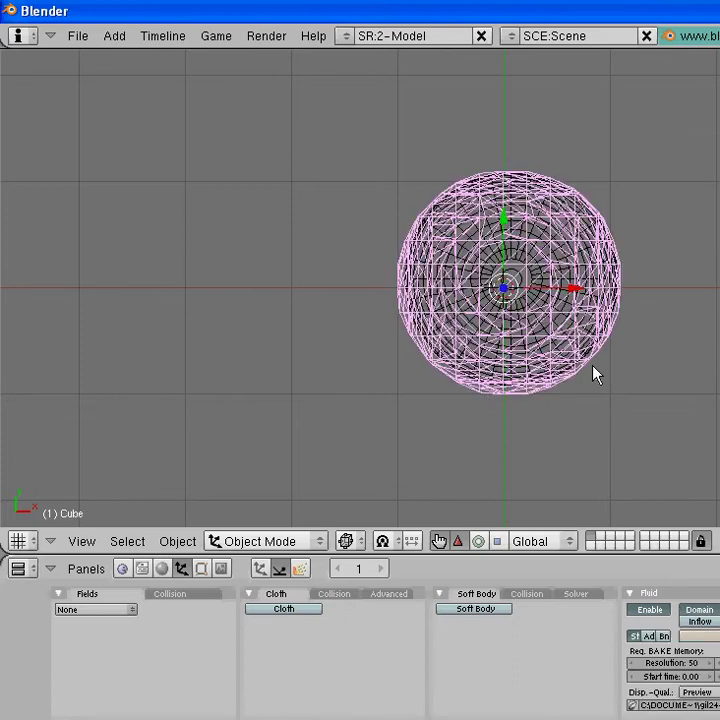
{"action": "key", "text": "alt+a"}
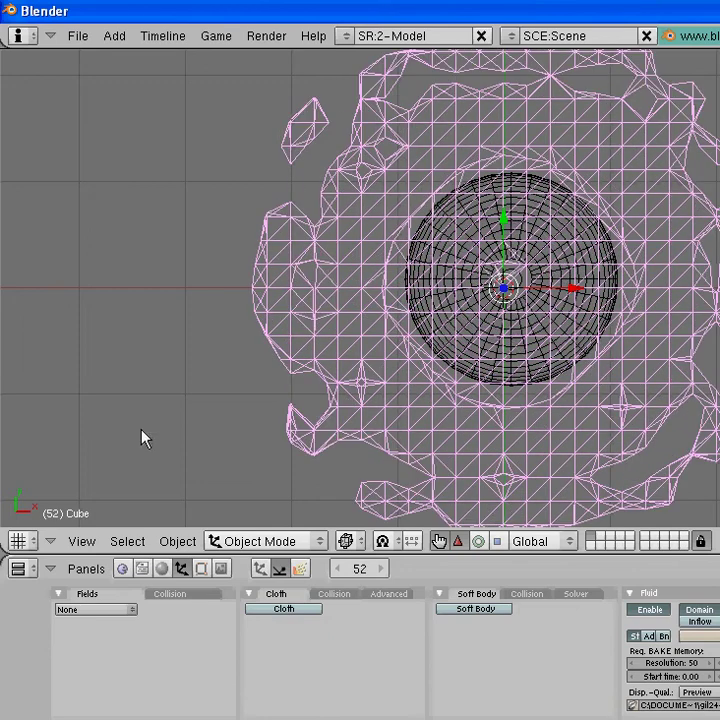
Step: Orbit the view and step back and forth through the simulation frames
{"action": "middle_click_drag", "start_coordinate": [162, 366], "coordinate": [463, 354]}
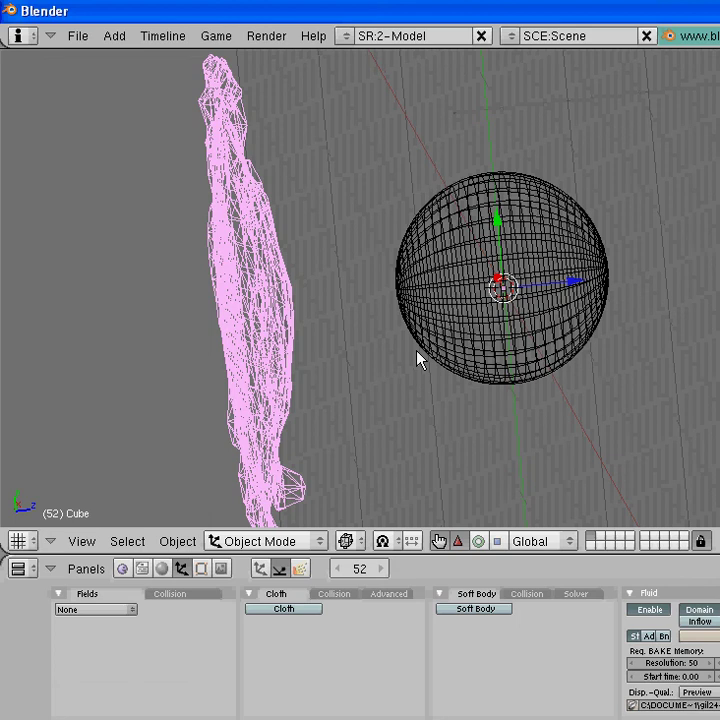
{"action": "key", "text": "Left"}
{"action": "key", "text": "Left"}
{"action": "key", "text": "Left"}
{"action": "key", "text": "Left"}
{"action": "key", "text": "Left"}
{"action": "key", "text": "Left"}
{"action": "key", "text": "Left"}
{"action": "key", "text": "Left"}
{"action": "key", "text": "Left"}
{"action": "key", "text": "Left"}
{"action": "key", "text": "Left"}
{"action": "key", "text": "Left"}
{"action": "key", "text": "Left"}
{"action": "key", "text": "Left"}
{"action": "key", "text": "Left"}
{"action": "key", "text": "Left"}
{"action": "key", "text": "Left"}
{"action": "key", "text": "Left"}
{"action": "key", "text": "Left"}
{"action": "key", "text": "Left"}
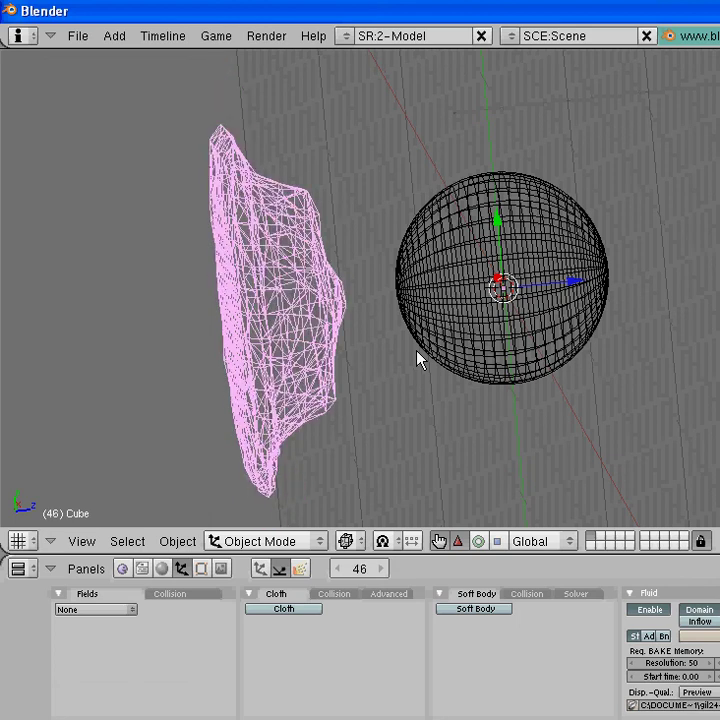
{"action": "key", "text": "Left"}
{"action": "key", "text": "Left"}
{"action": "key", "text": "Left"}
{"action": "key", "text": "Left"}
{"action": "key", "text": "Left"}
{"action": "key", "text": "Left"}
{"action": "key", "text": "Left"}
{"action": "key", "text": "Left"}
{"action": "key", "text": "Left"}
{"action": "key", "text": "Left"}
{"action": "key", "text": "Left"}
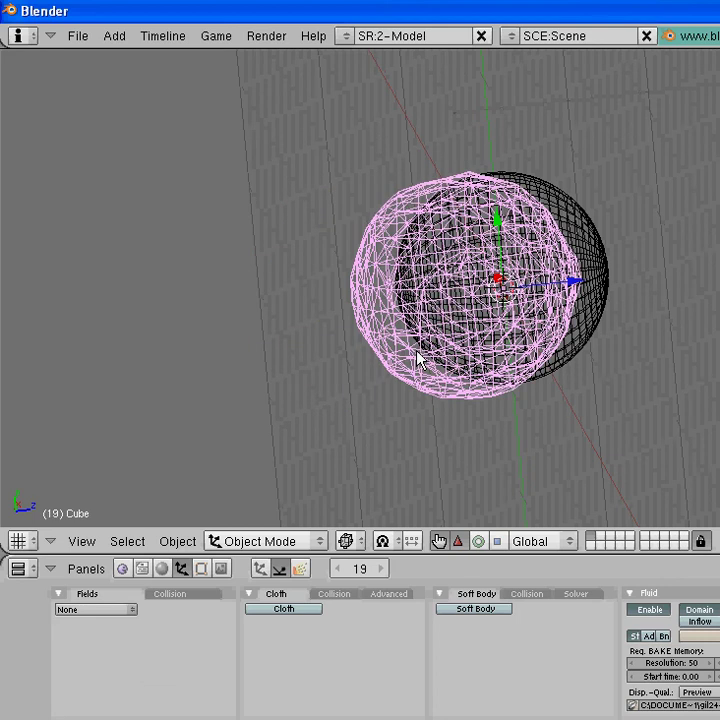
{"action": "key", "text": "Right"}
{"action": "key", "text": "Right"}
{"action": "key", "text": "Right"}
{"action": "key", "text": "Right"}
{"action": "key", "text": "Right"}
{"action": "key", "text": "Right"}
{"action": "key", "text": "Right"}
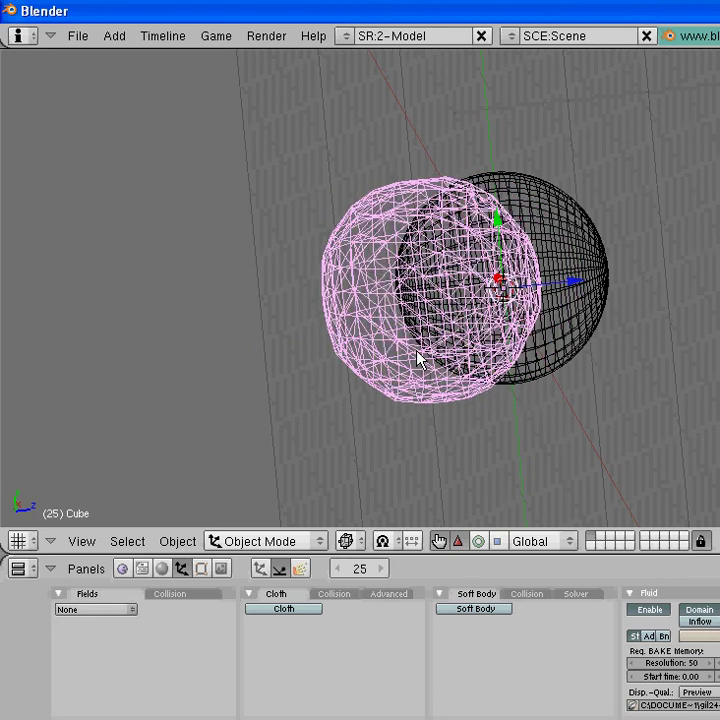
Step: Switch to solid shading, advance to frame 52, and orbit around the liquid splash
{"action": "key", "text": "z"}
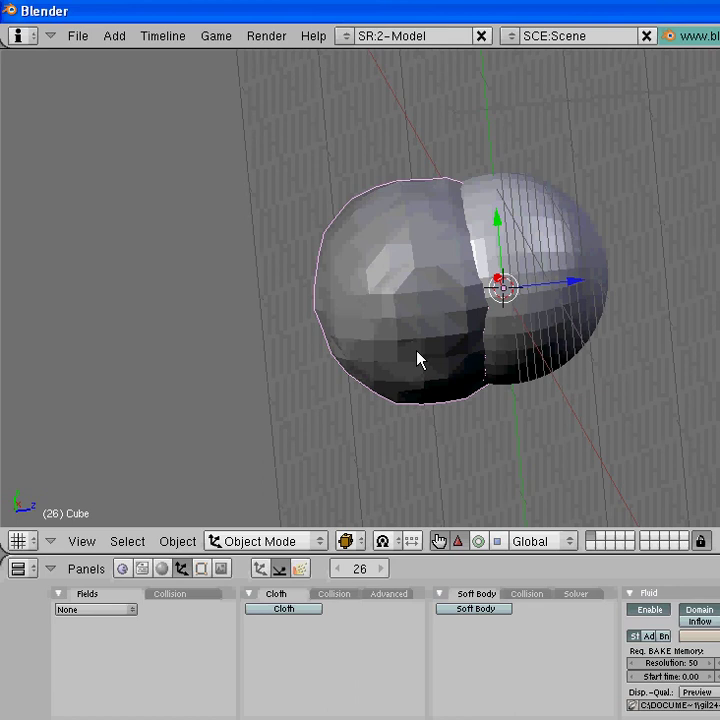
{"action": "key", "text": "Left"}
{"action": "key", "text": "Right"}
{"action": "key", "text": "Right"}
{"action": "key", "text": "Right"}
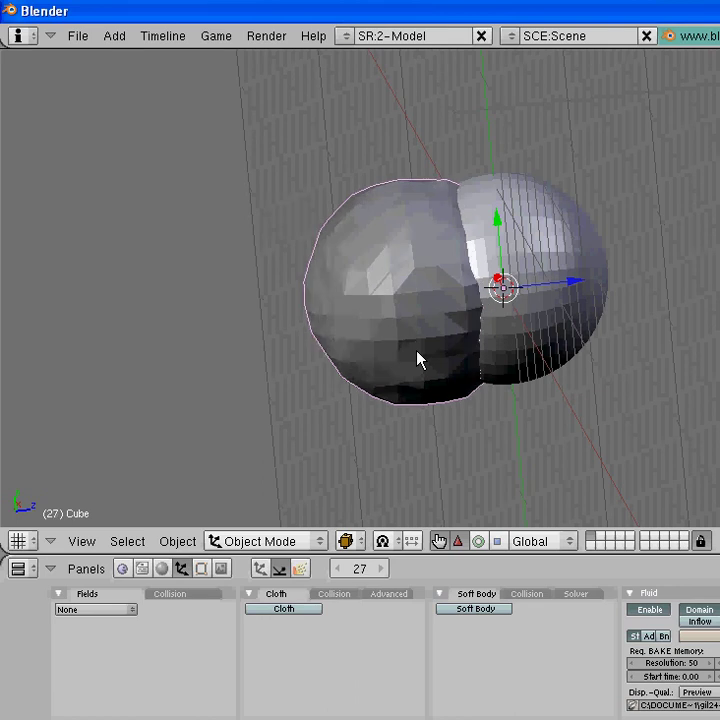
{"action": "key", "text": "Right"}
{"action": "key", "text": "Right"}
{"action": "key", "text": "Right"}
{"action": "key", "text": "Right"}
{"action": "key", "text": "Right"}
{"action": "key", "text": "Right"}
{"action": "key", "text": "Right"}
{"action": "key", "text": "Right"}
{"action": "key", "text": "Right"}
{"action": "key", "text": "Right"}
{"action": "key", "text": "Right"}
{"action": "key", "text": "Right"}
{"action": "key", "text": "Right"}
{"action": "key", "text": "Right"}
{"action": "key", "text": "Right"}
{"action": "key", "text": "Right"}
{"action": "key", "text": "Right"}
{"action": "key", "text": "Right"}
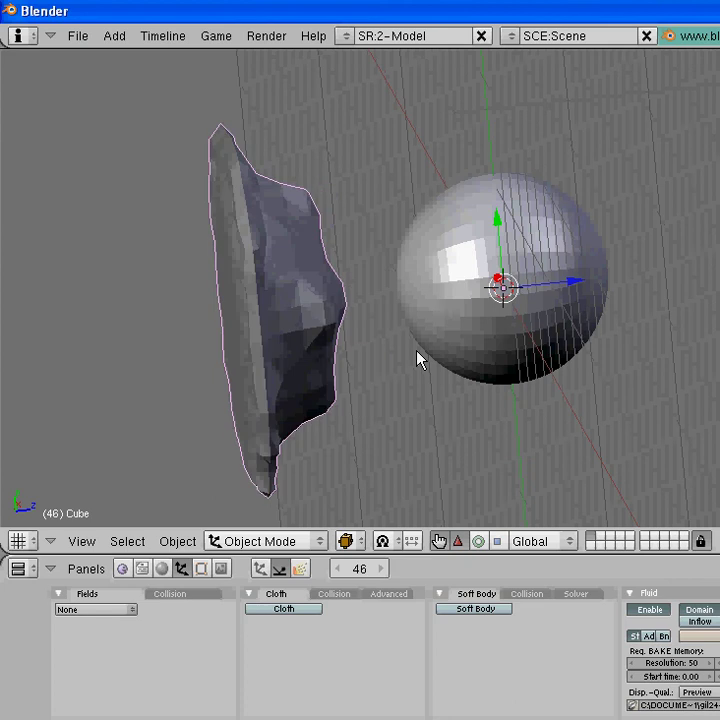
{"action": "key", "text": "Right"}
{"action": "key", "text": "Right"}
{"action": "key", "text": "Right"}
{"action": "key", "text": "Right"}
{"action": "key", "text": "Right"}
{"action": "key", "text": "Right"}
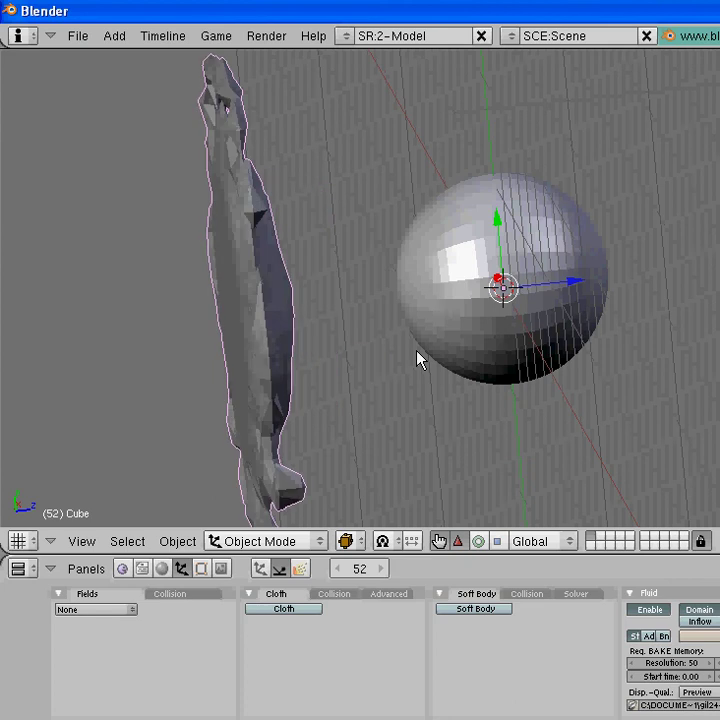
{"action": "middle_click_drag", "start_coordinate": [411, 415], "coordinate": [291, 305]}
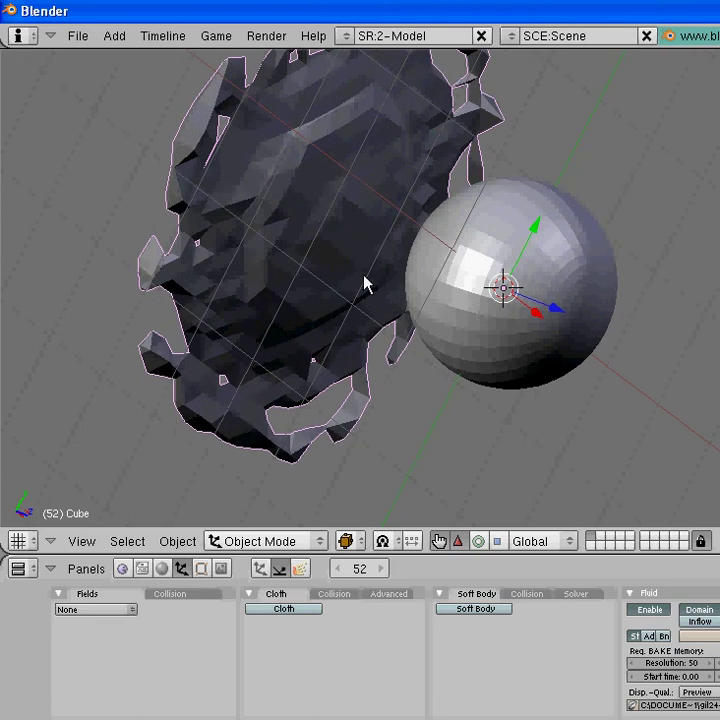
{"action": "middle_click_drag", "start_coordinate": [366, 284], "coordinate": [410, 427]}
Step: Apply Set Smooth to the fluid mesh and the sphere, then reselect the fluid mesh
{"action": "left_click", "coordinate": [202, 572]}
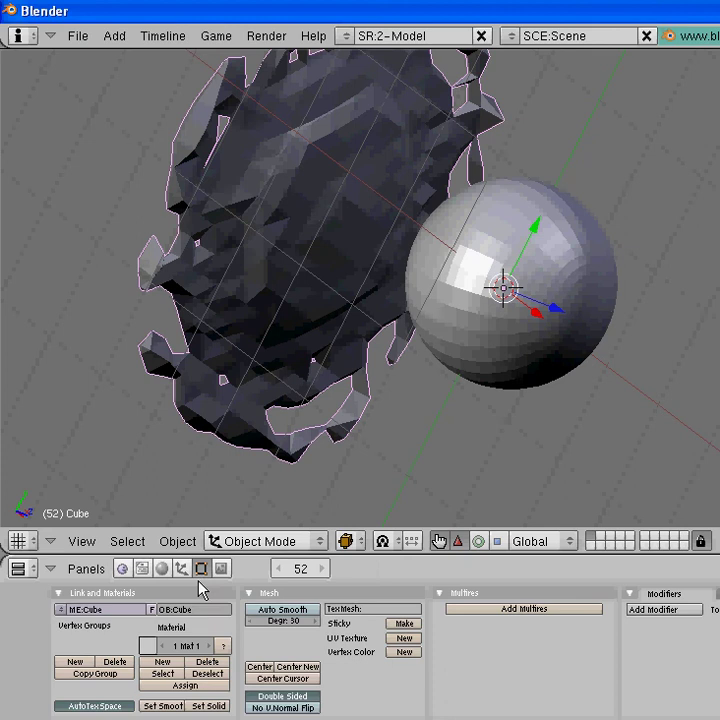
{"action": "left_click", "coordinate": [163, 706]}
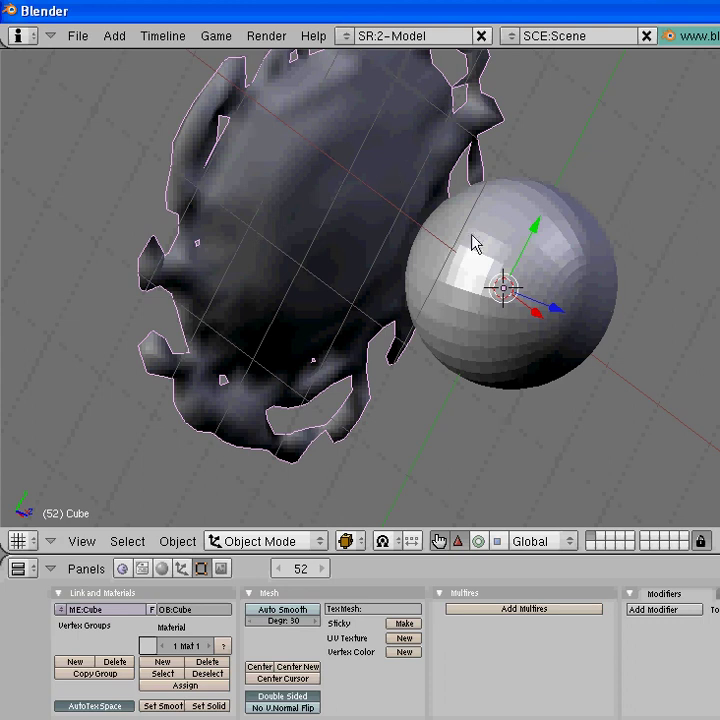
{"action": "right_click", "coordinate": [506, 252]}
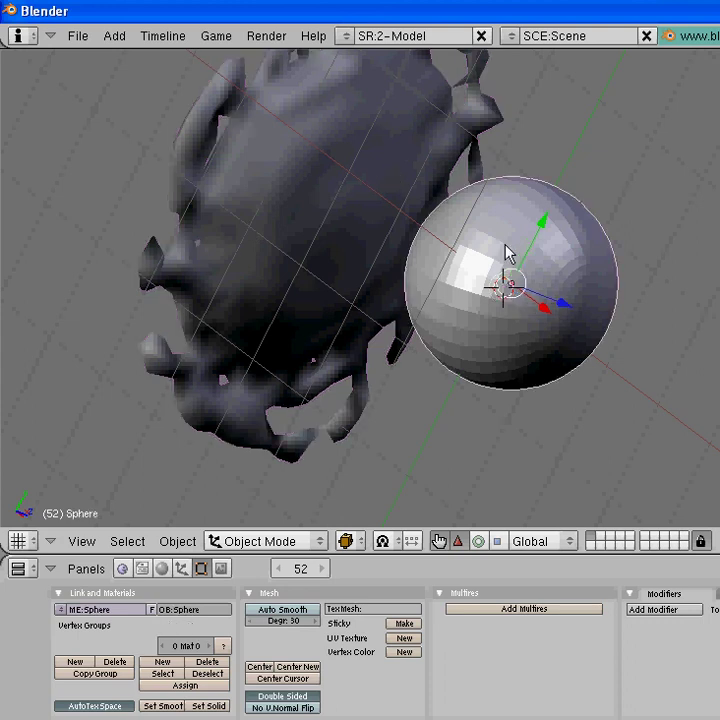
{"action": "left_click", "coordinate": [162, 706]}
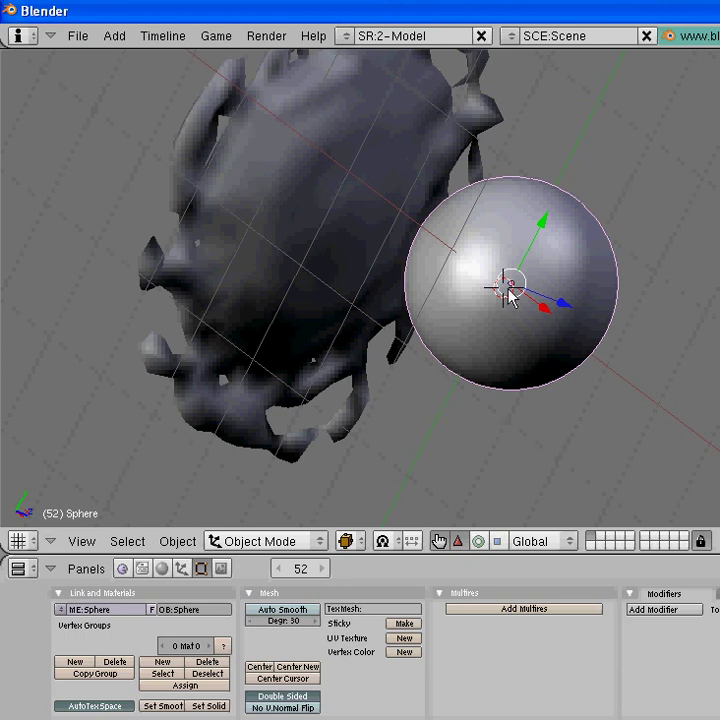
{"action": "right_click", "coordinate": [313, 242]}
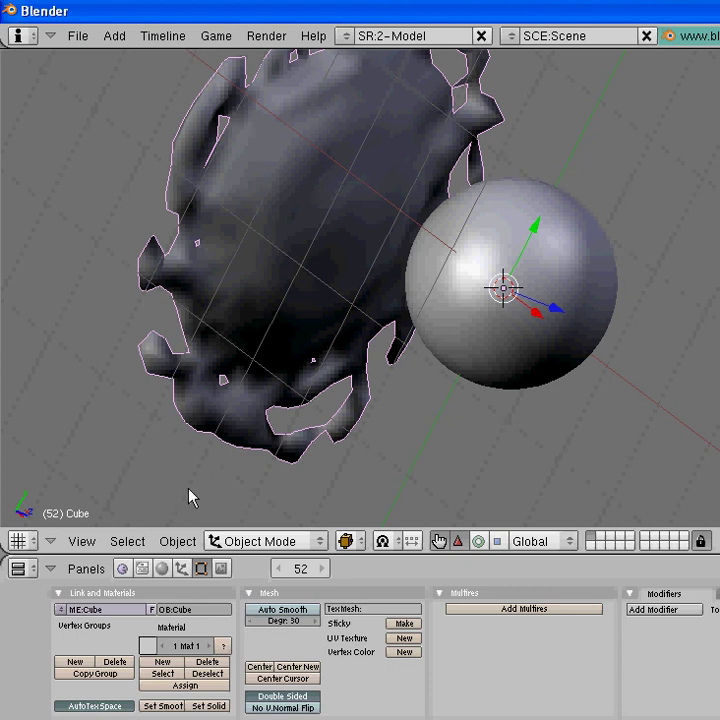
Step: Give the liquid mesh's material a red colour (R 0.888, G 0.078, B 0.090)
{"action": "left_click", "coordinate": [162, 570]}
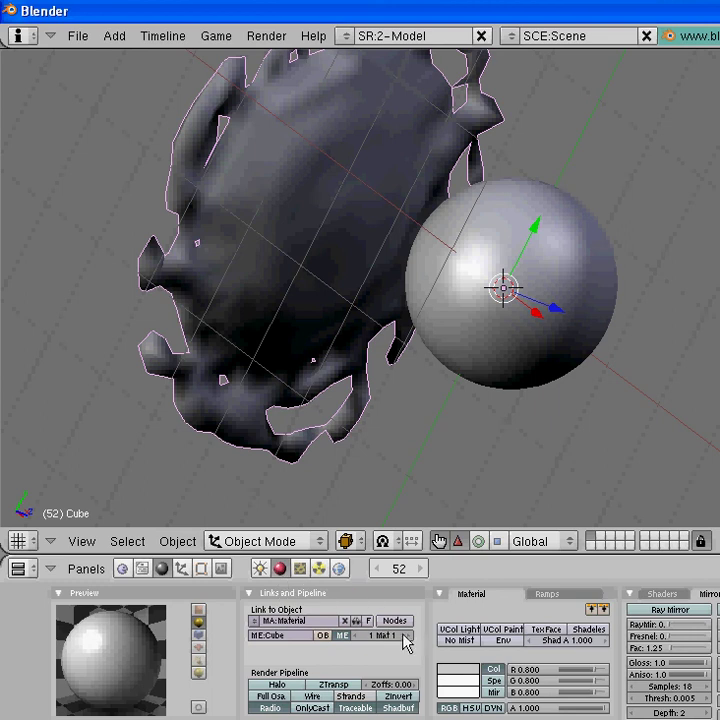
{"action": "left_click", "coordinate": [458, 677]}
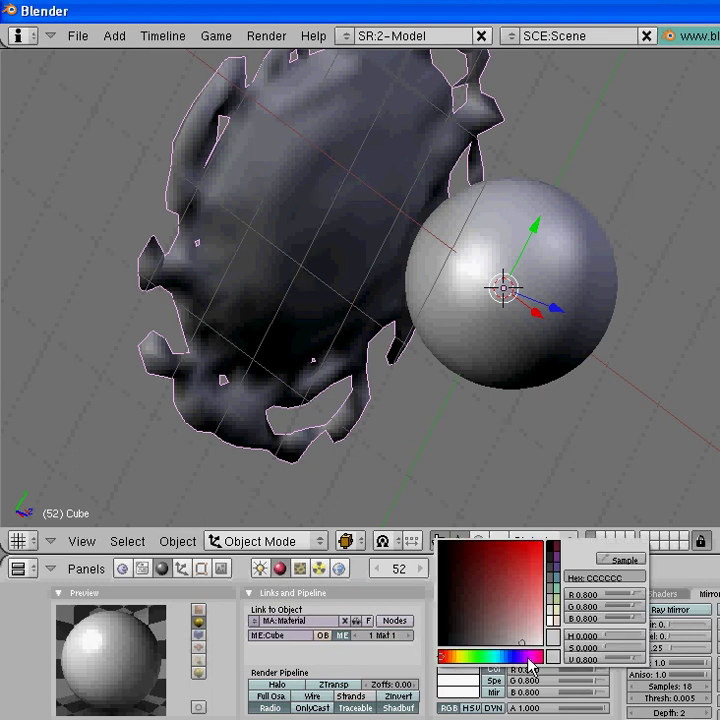
{"action": "left_click", "coordinate": [531, 657]}
{"action": "left_click", "coordinate": [533, 558]}
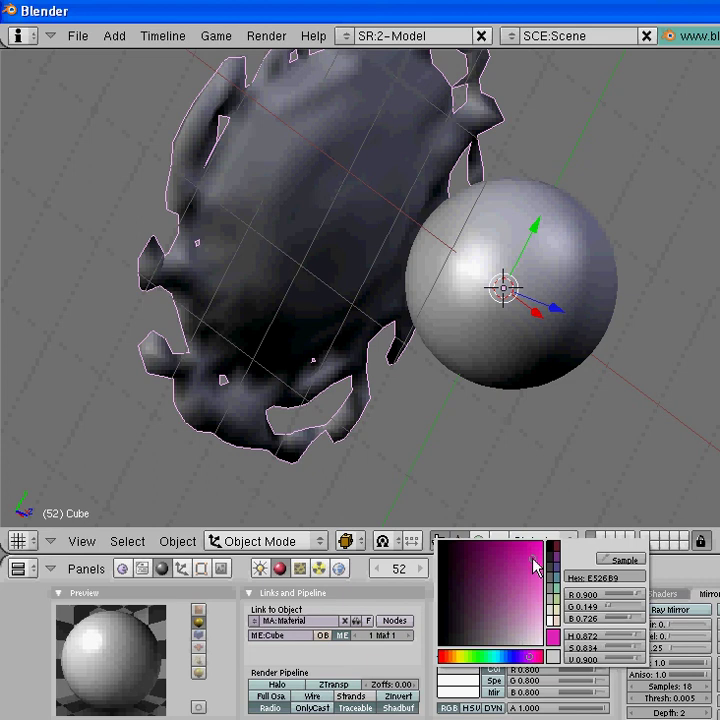
{"action": "left_click", "coordinate": [442, 642]}
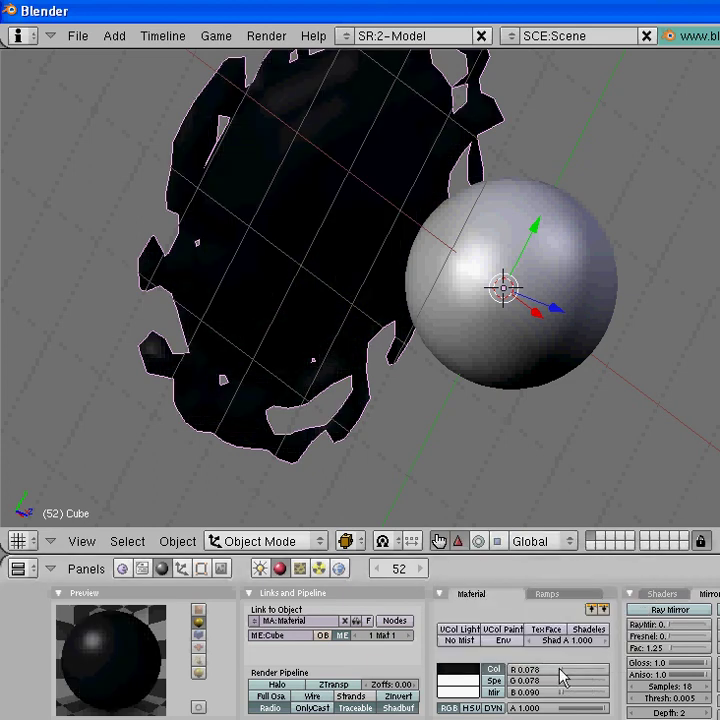
{"action": "left_click_drag", "start_coordinate": [560, 670], "coordinate": [599, 675]}
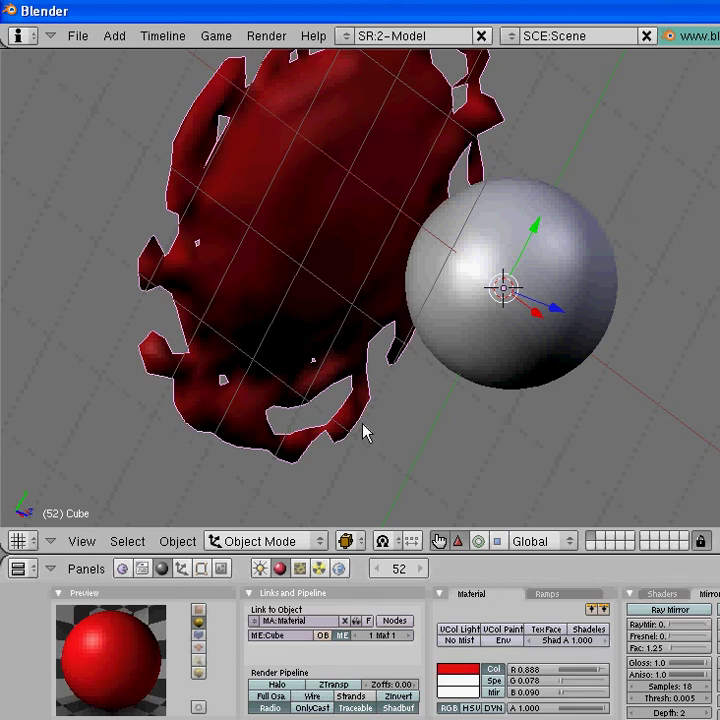
{"action": "right_click", "coordinate": [482, 345]}
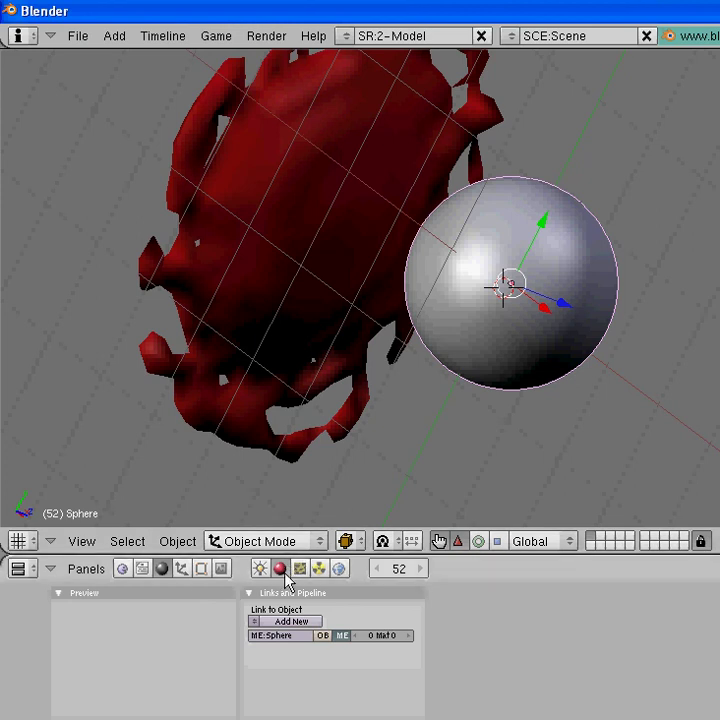
Step: Add a new material, Material.001, to the sphere and colour it pale pink (R 0.894, G 0.767, B 0.742)
{"action": "left_click", "coordinate": [265, 623]}
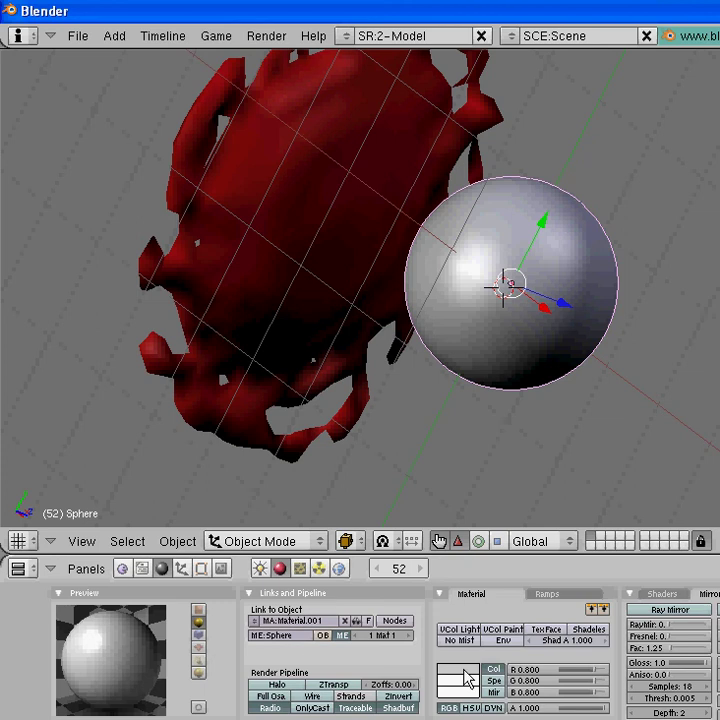
{"action": "left_click", "coordinate": [468, 670]}
{"action": "left_click", "coordinate": [478, 657]}
{"action": "left_click", "coordinate": [528, 560]}
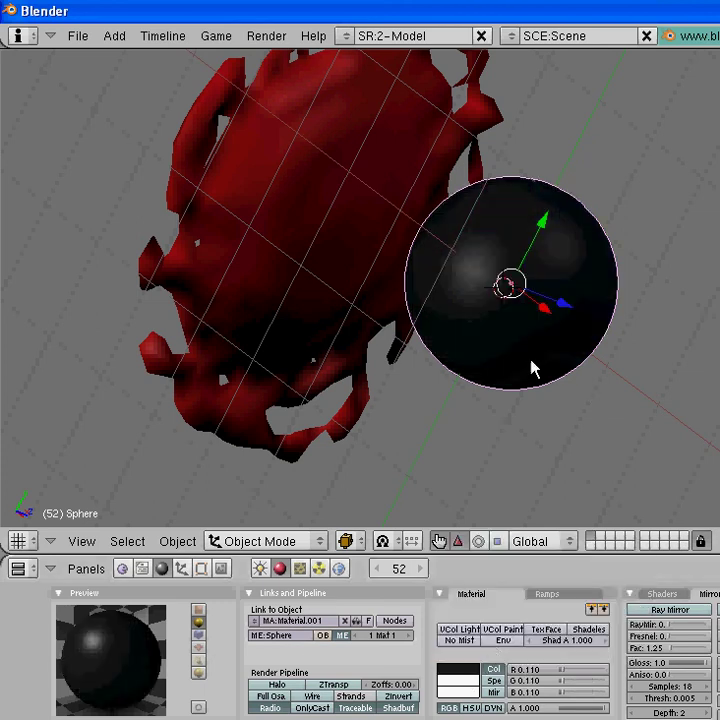
{"action": "left_click_drag", "start_coordinate": [561, 677], "coordinate": [595, 700]}
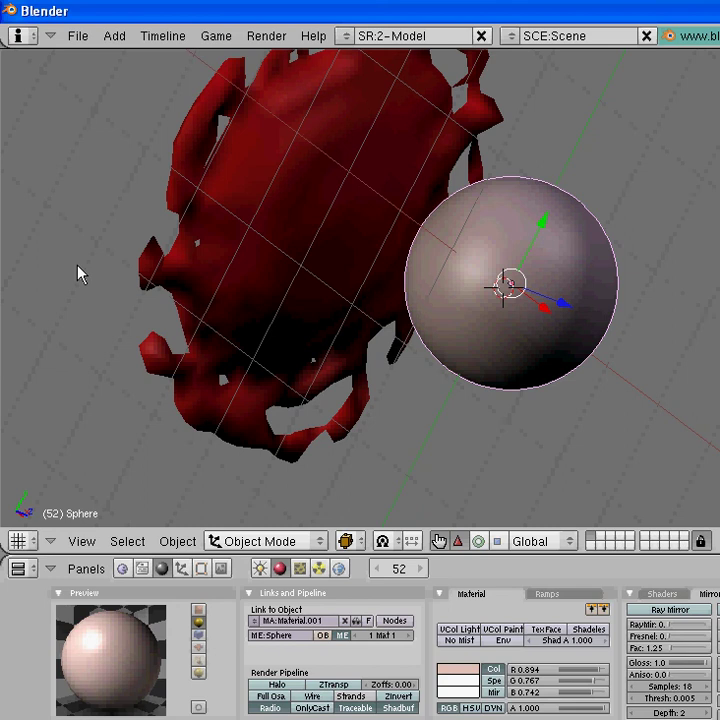
Step: Play the liquid animation forward and in reverse from a side view, stopping at frame 20
{"action": "key", "text": "alt+a"}
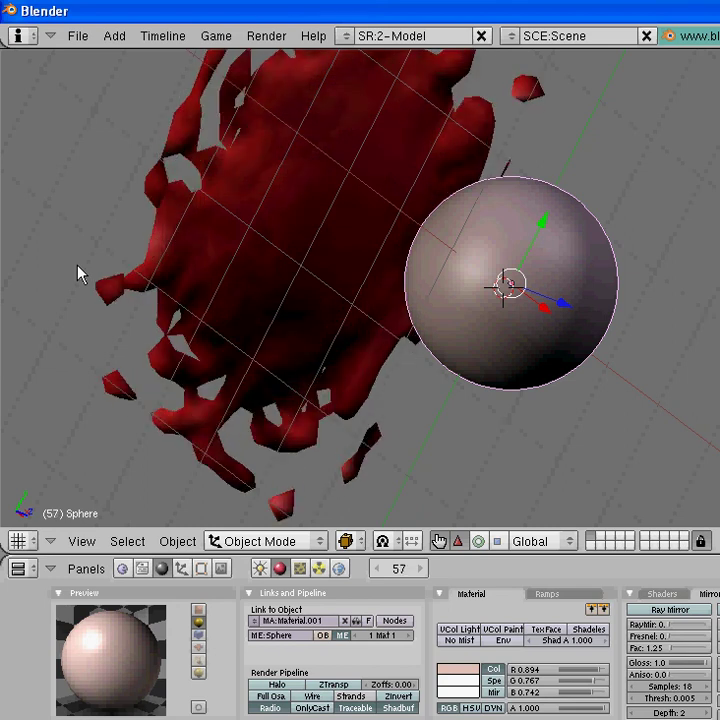
{"action": "key", "text": "shift+alt+a"}
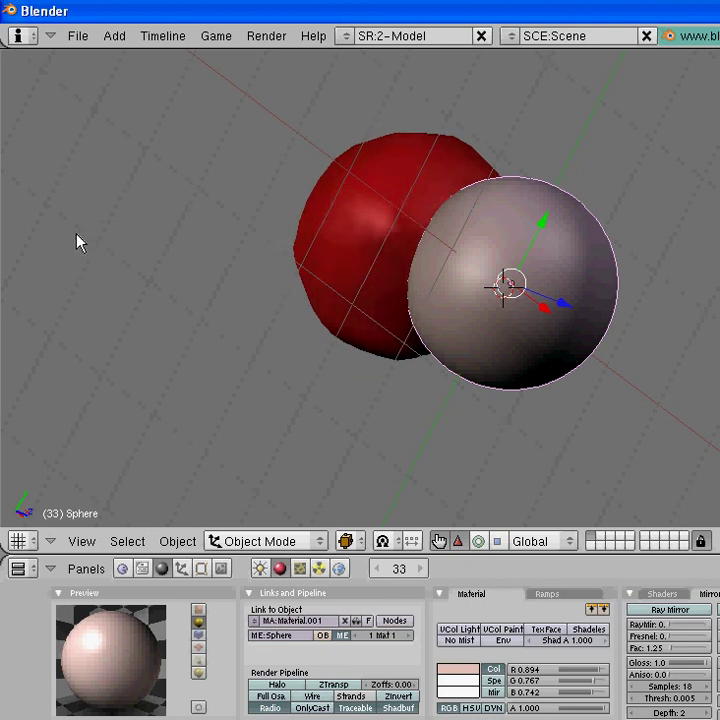
{"action": "middle_click_drag", "start_coordinate": [77, 241], "coordinate": [205, 312]}
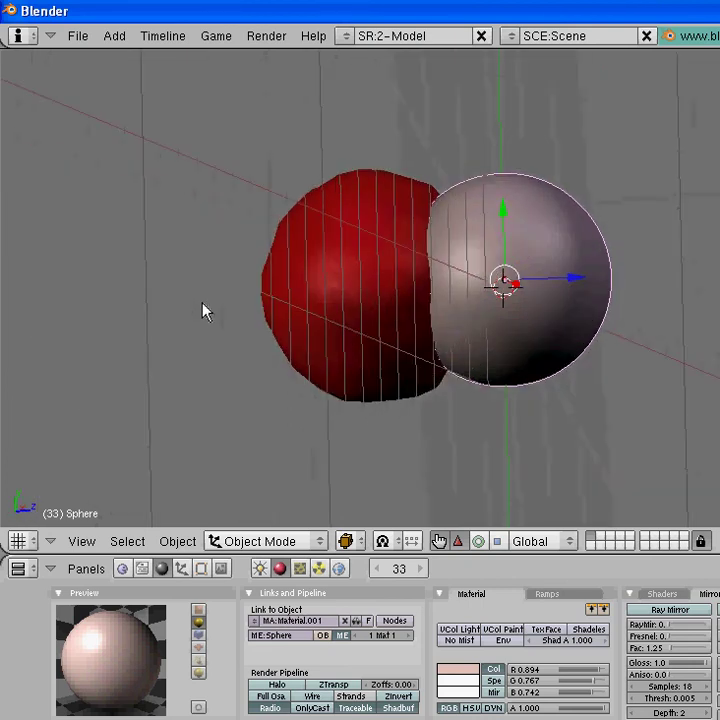
{"action": "key", "text": "shift+alt+a"}
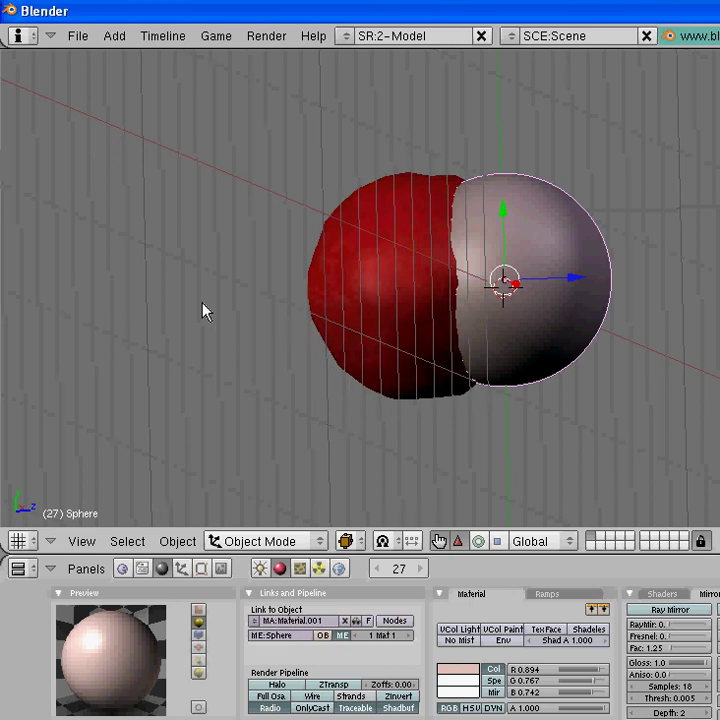
{"action": "key", "text": "Escape"}
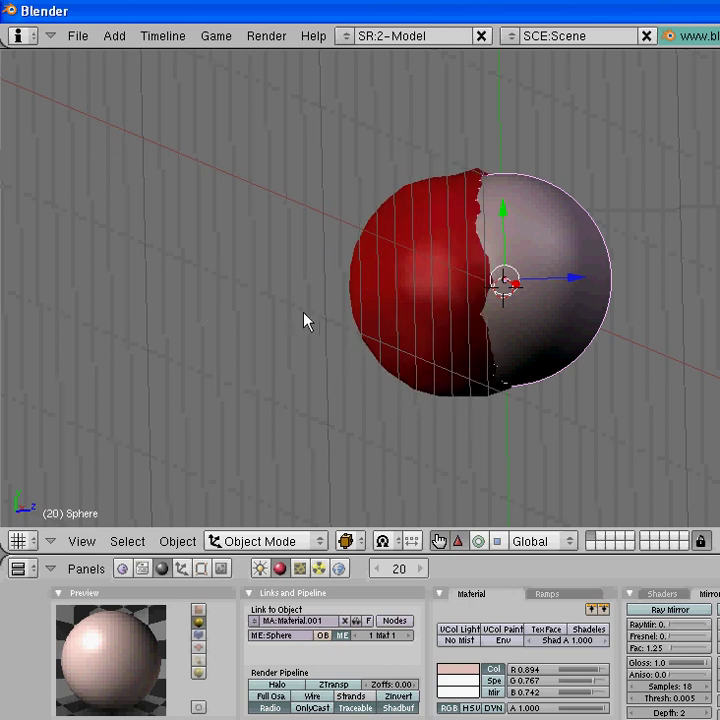
Step: Scrub the animation between frames 20, 42 and 34, then return to frame 1
{"action": "key", "text": "Left"}
{"action": "key", "text": "Right"}
{"action": "key", "text": "Up"}
{"action": "key", "text": "alt+a"}
{"action": "key", "text": "Escape"}
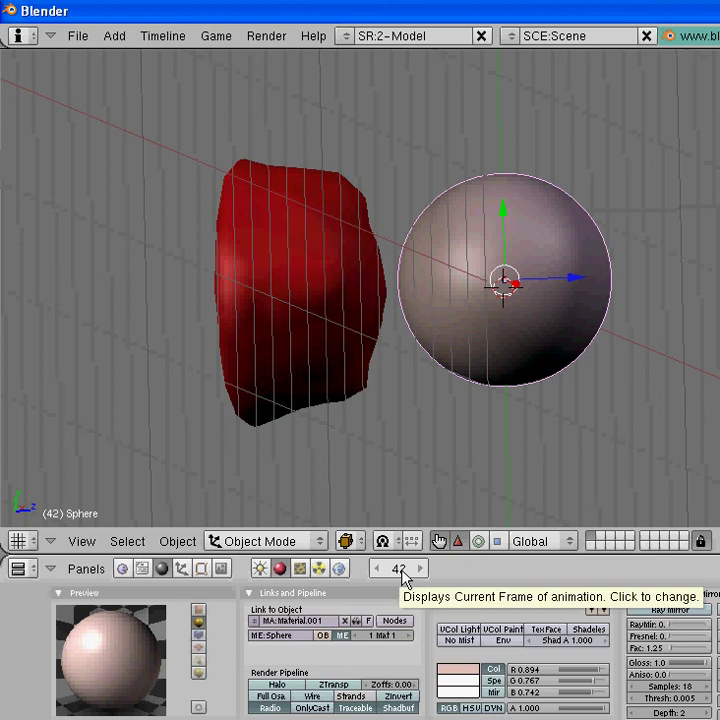
{"action": "key", "text": "shift+alt+a"}
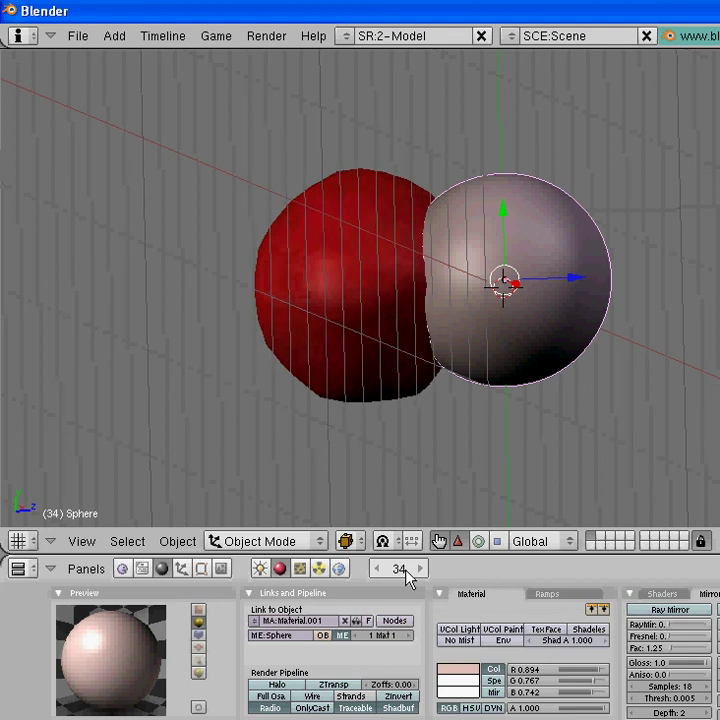
{"action": "key", "text": "alt+a"}
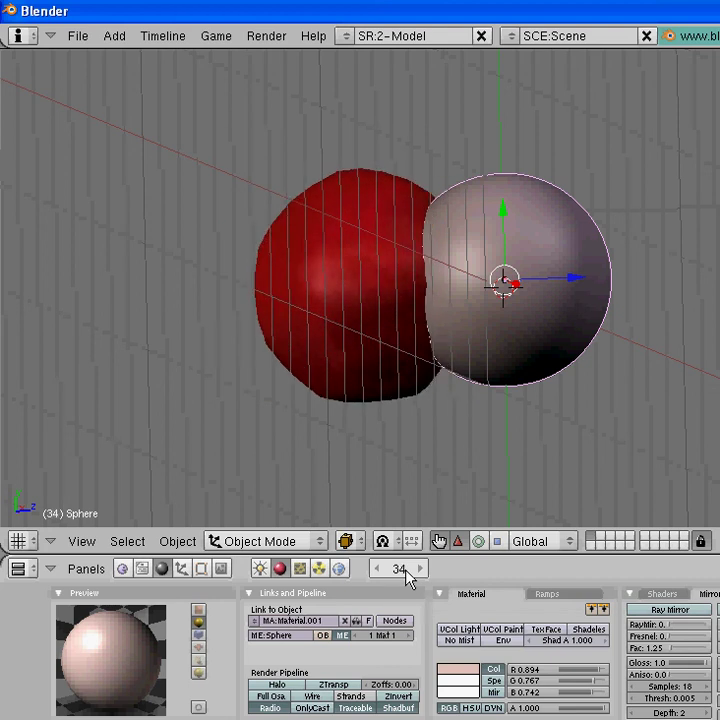
{"action": "key", "text": "shift+Left"}
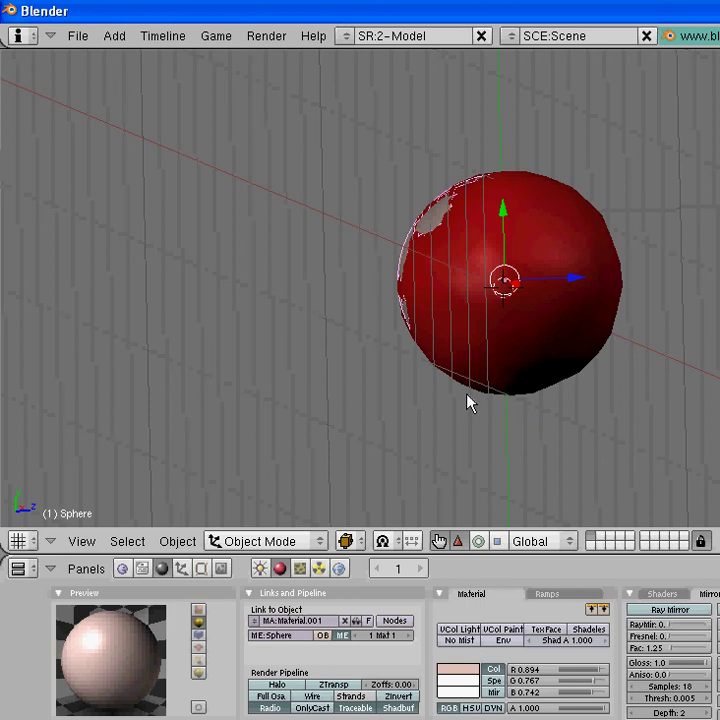
Step: Set the current frame to 180
{"action": "left_click", "coordinate": [390, 570]}
{"action": "key", "text": "BackSpace"}
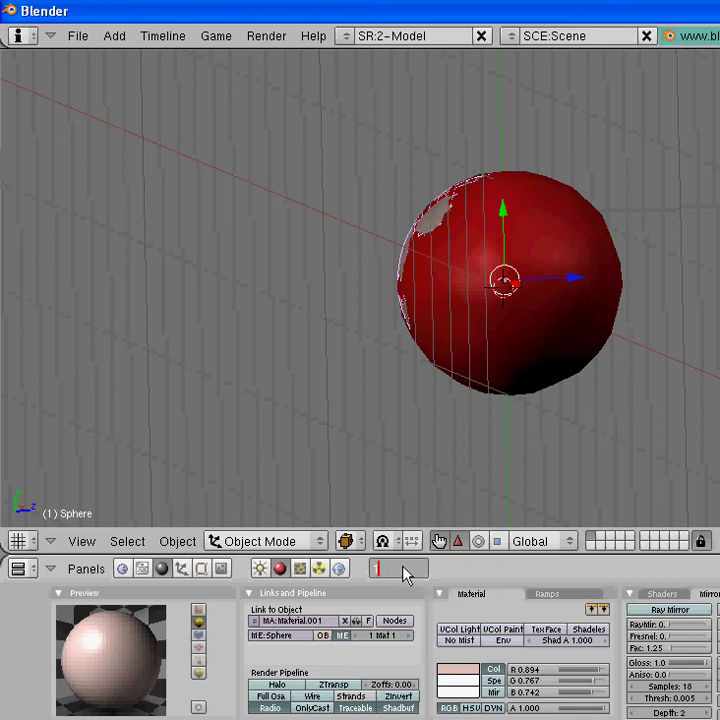
{"action": "type", "text": "180"}
{"action": "key", "text": "Return"}
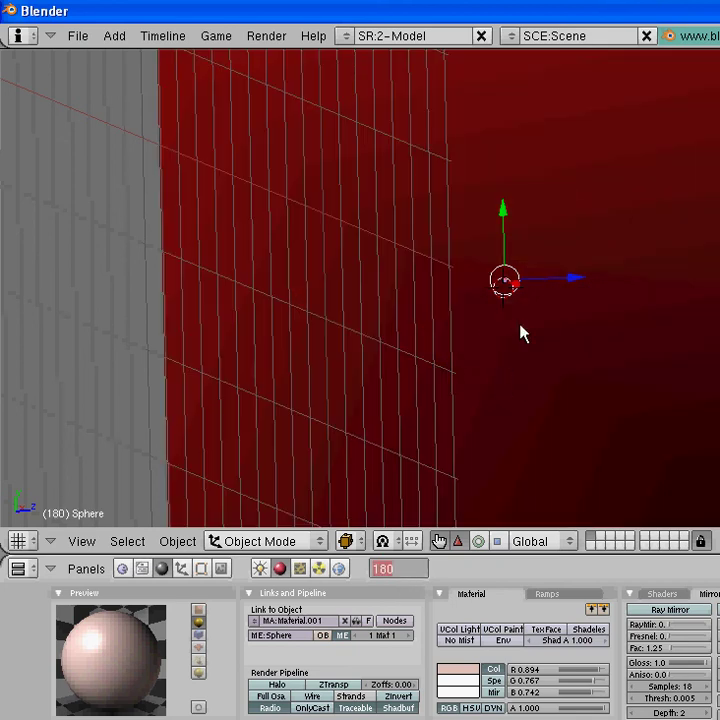